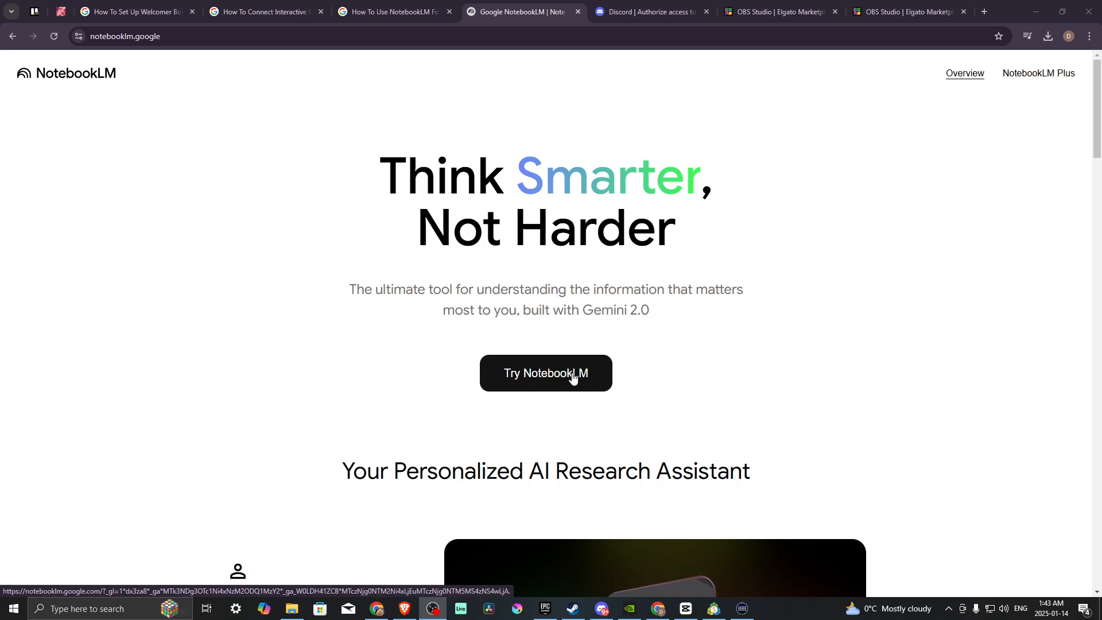
# - Look over the NotebookLM overview page, launch the application from it and create a new notebook
pyautogui.scroll(-5, 338, 393)
pyautogui.scroll(-10, 339, 388)
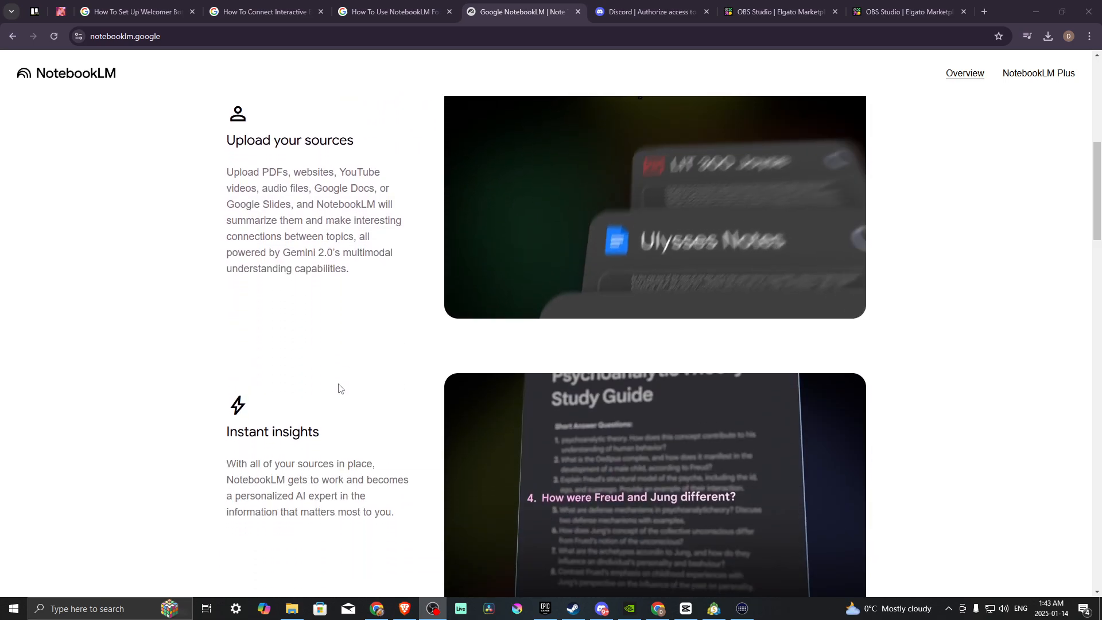
pyautogui.scroll(-13, 341, 386)
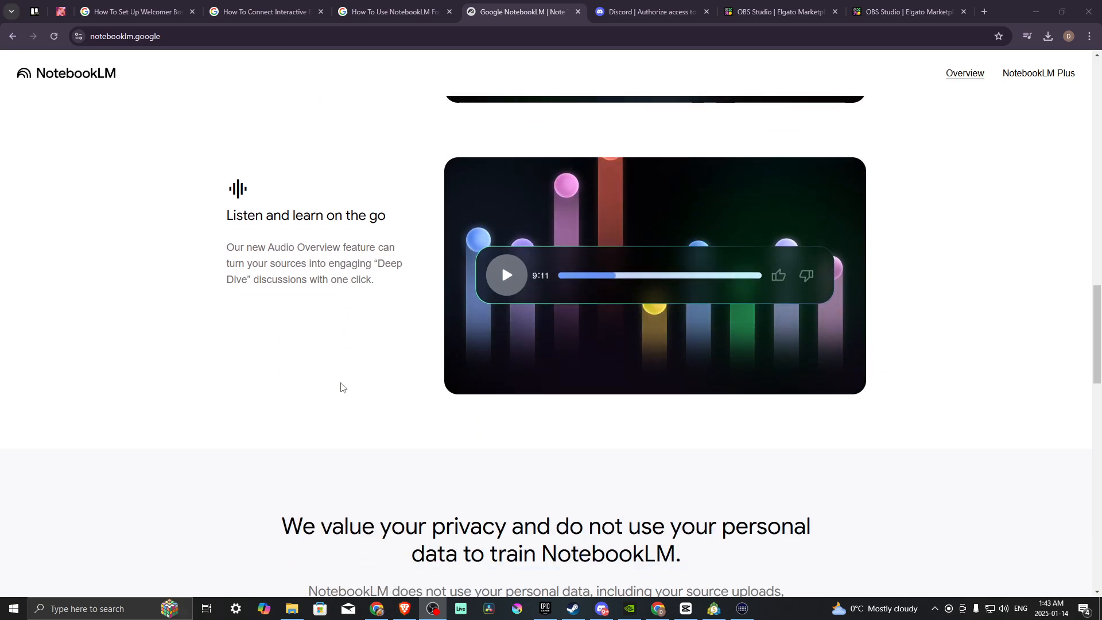
pyautogui.scroll(2, 341, 386)
pyautogui.scroll(20, 342, 384)
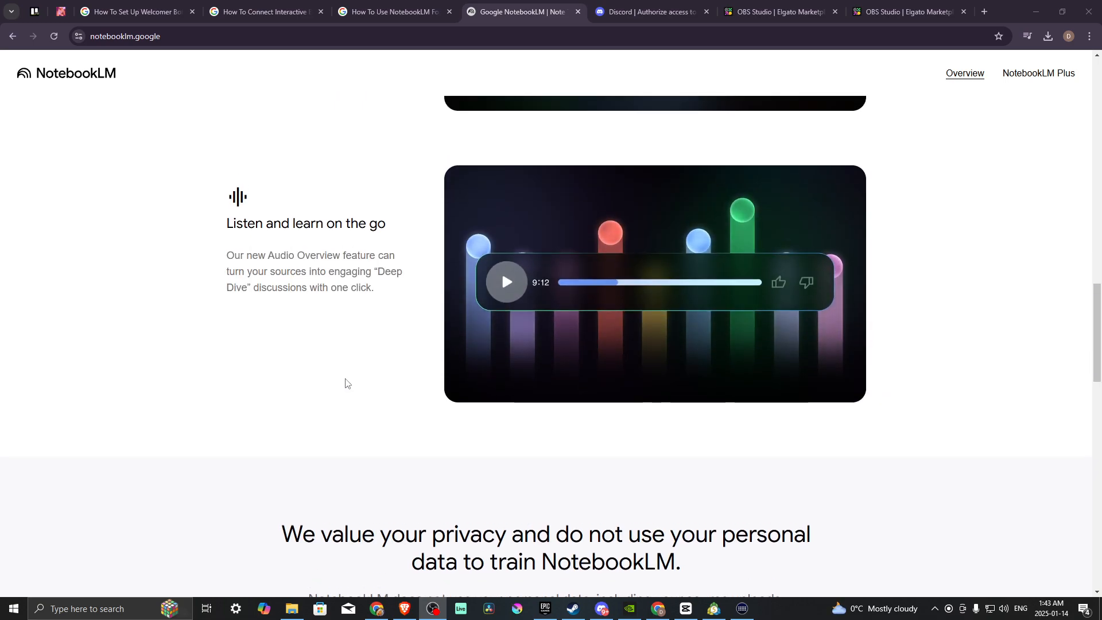
pyautogui.scroll(7, 347, 380)
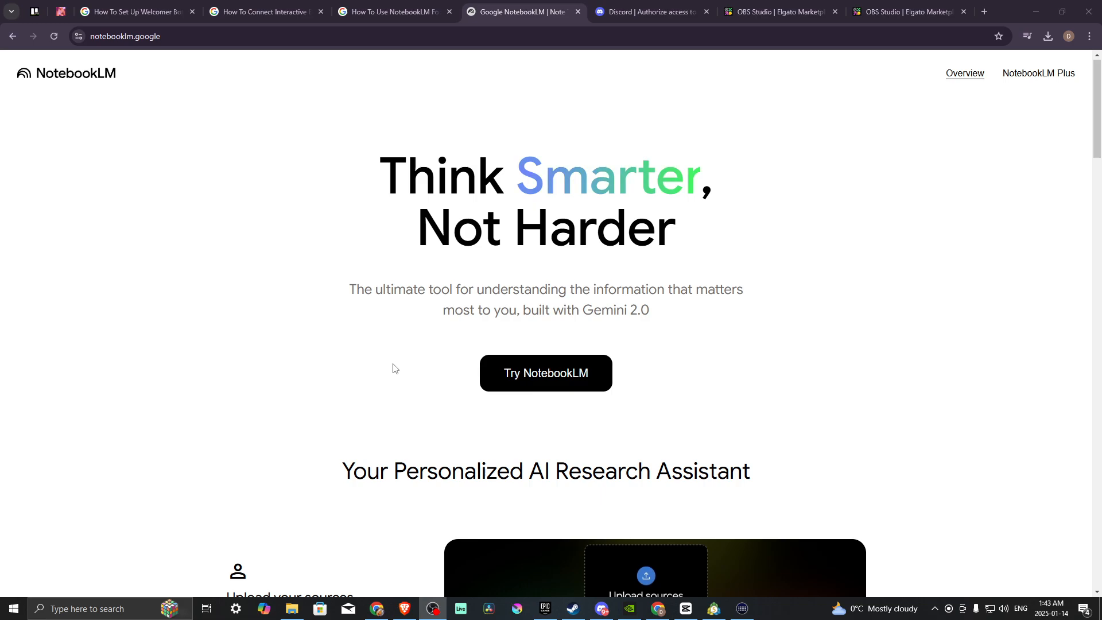
pyautogui.click(543, 374)
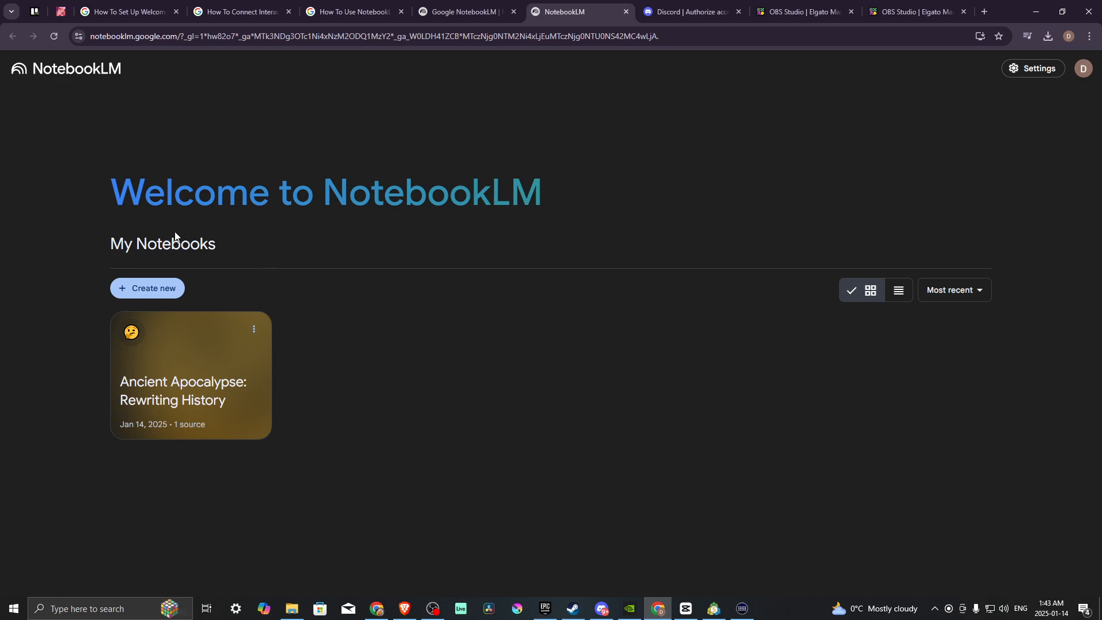
pyautogui.click(165, 286)
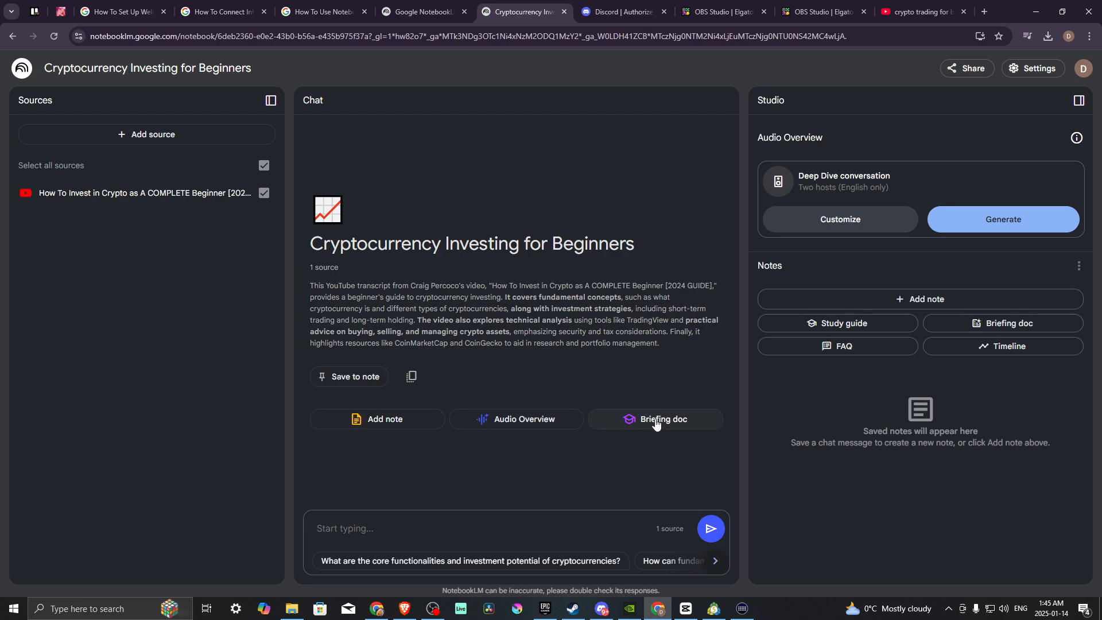
# - Generate an Audio Overview and a briefing doc from the notebook's crypto investing video source
pyautogui.click(504, 425)
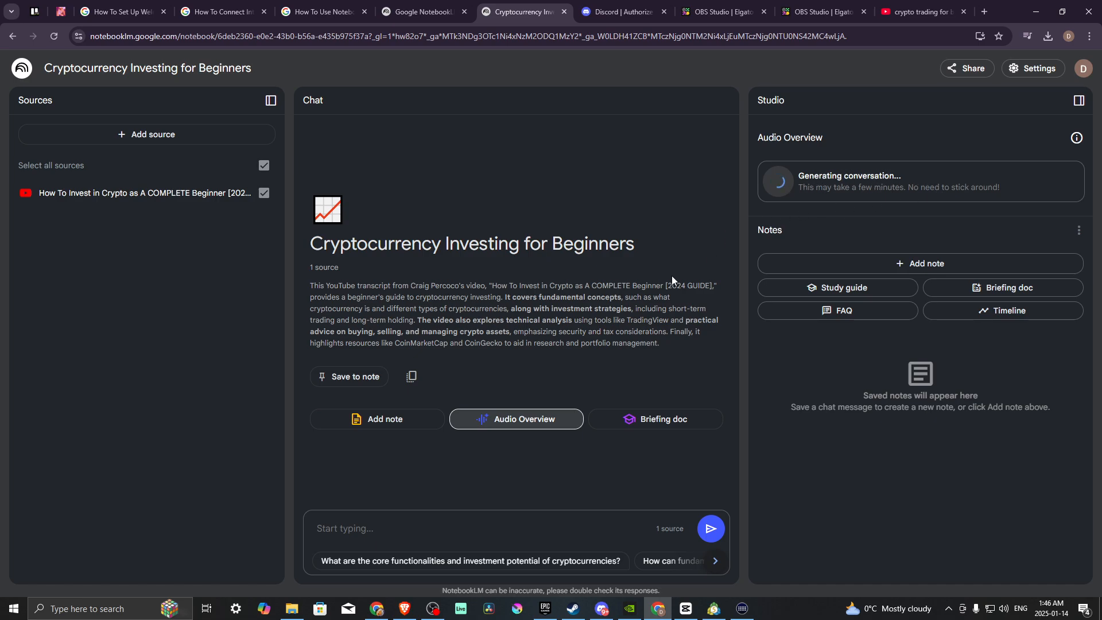
pyautogui.click(648, 423)
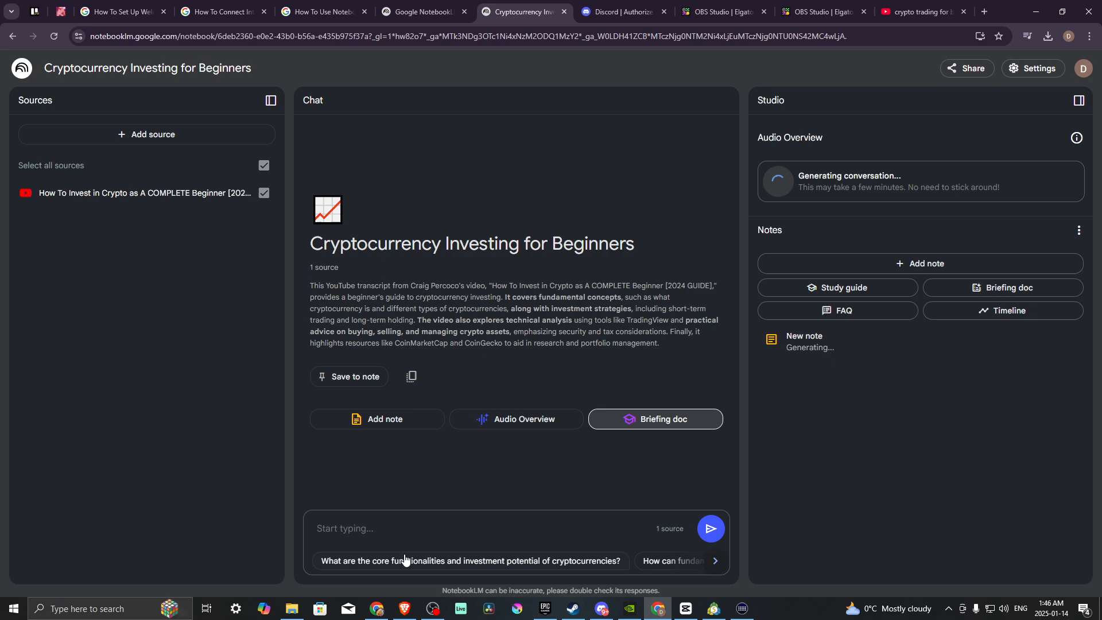
# - Browse the suggested questions and ask "What are the core functionalities and investment potential of cryptocurrencies?"
pyautogui.click(714, 562)
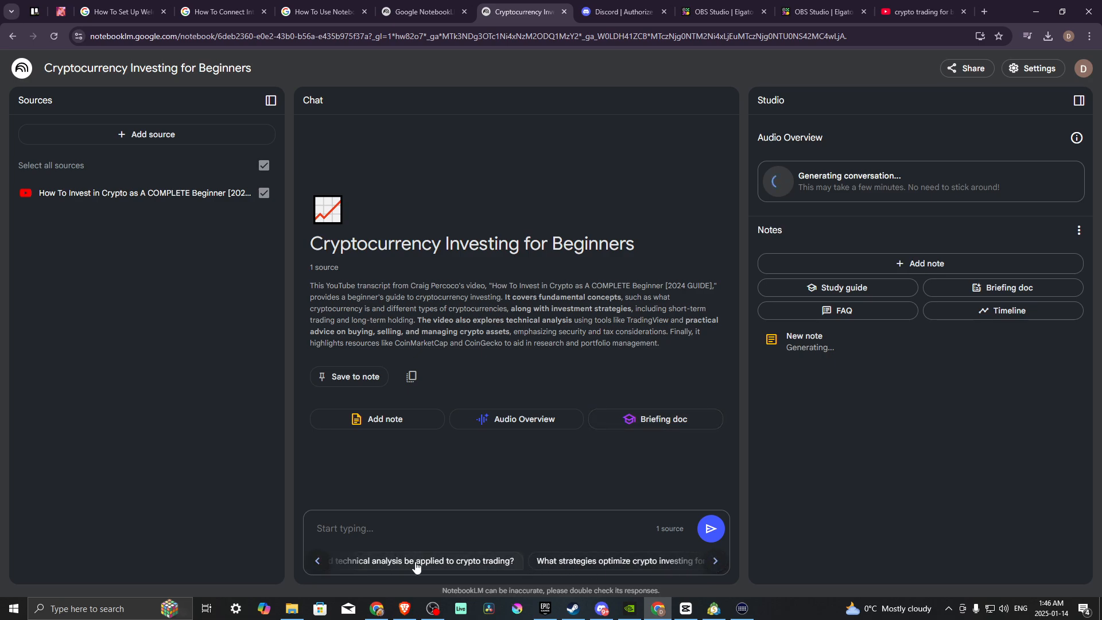
pyautogui.click(714, 562)
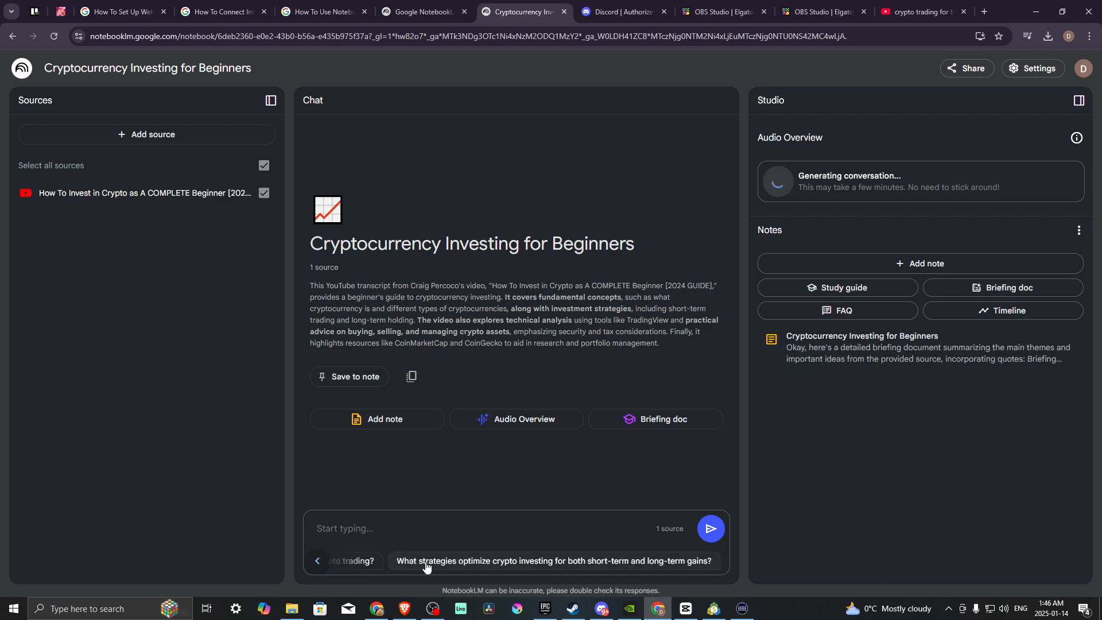
pyautogui.click(318, 561)
pyautogui.click(322, 561)
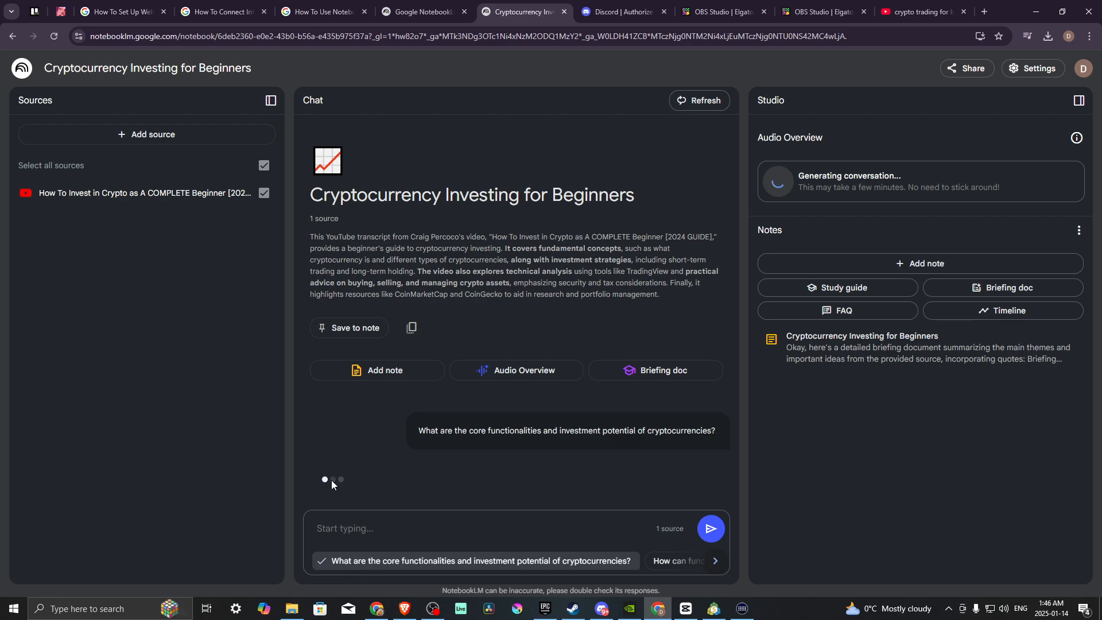
# - Read through the chat answer about the functionalities and investment potential of cryptocurrencies
pyautogui.scroll(6, 370, 287)
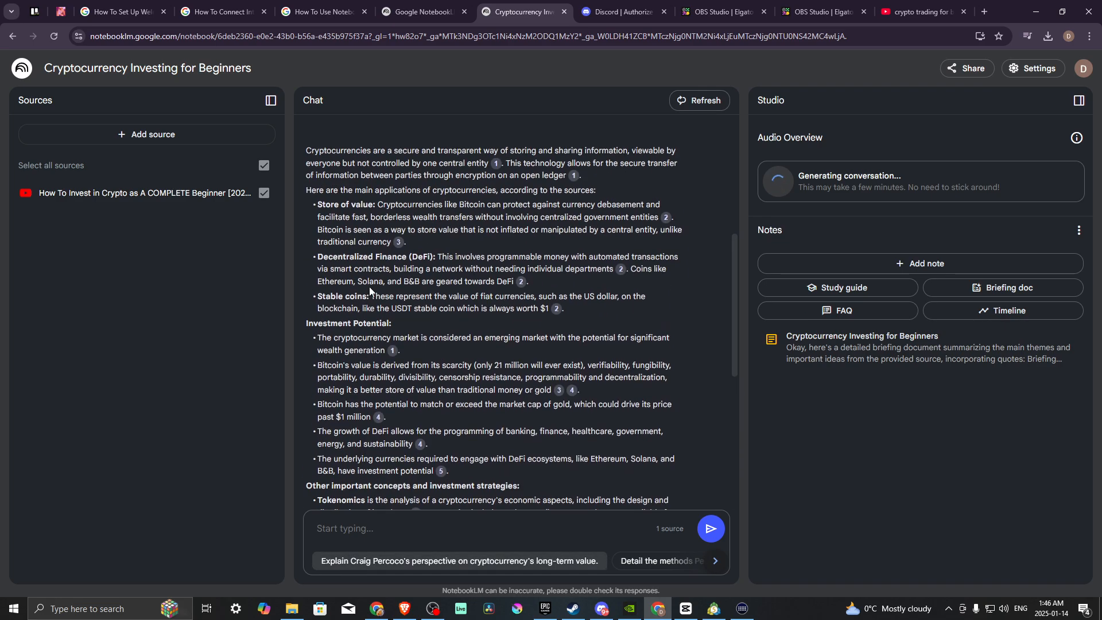
pyautogui.scroll(6, 353, 287)
pyautogui.scroll(-5, 382, 295)
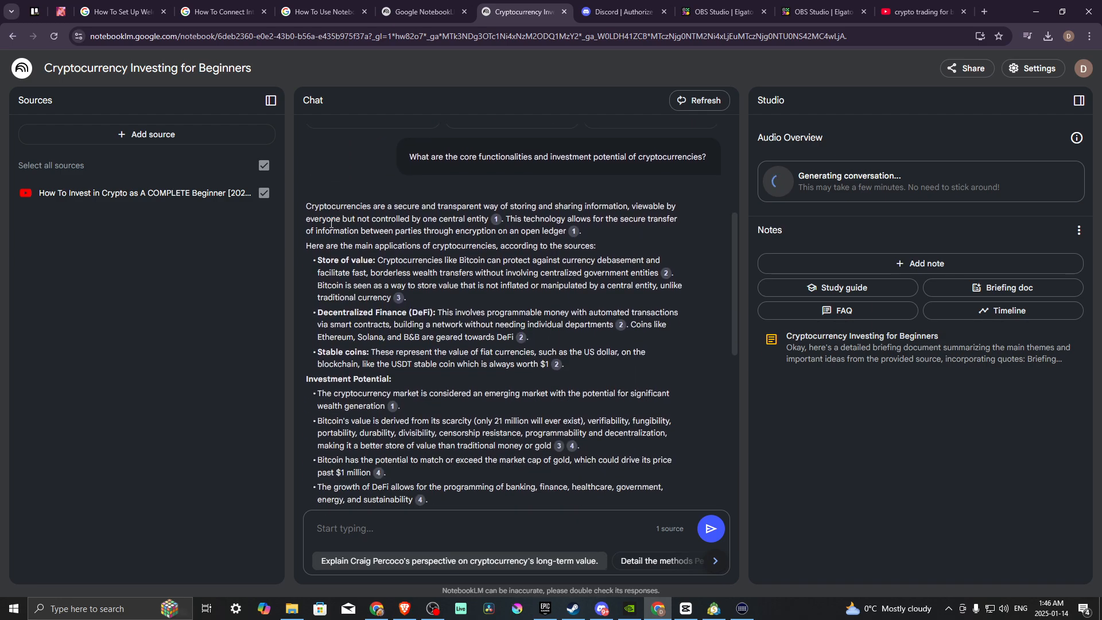
pyautogui.scroll(-8, 413, 280)
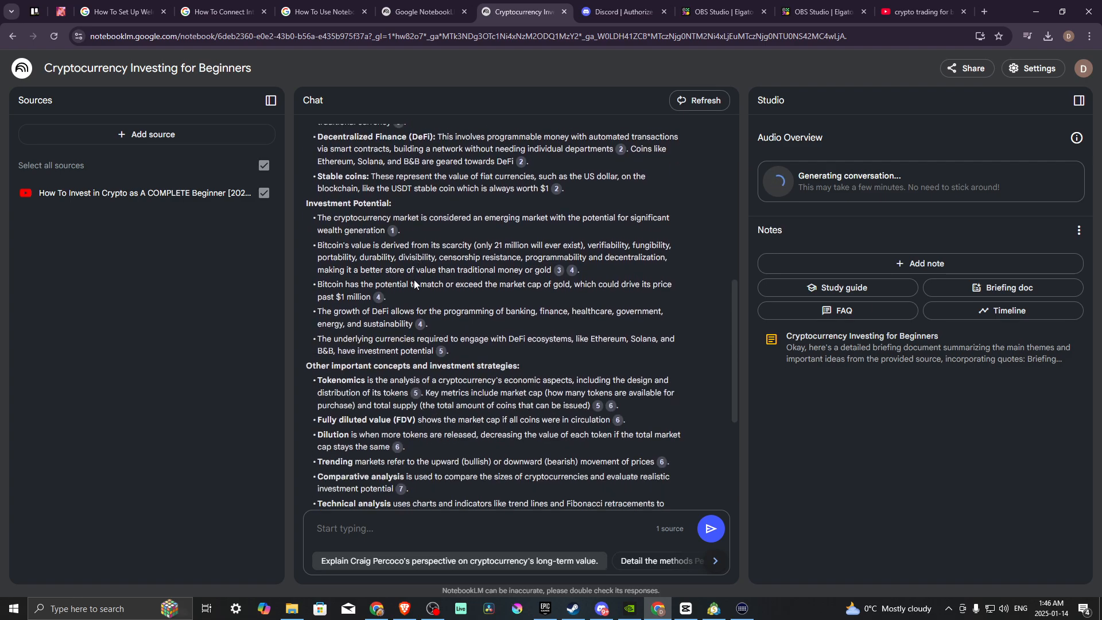
pyautogui.scroll(10, 415, 337)
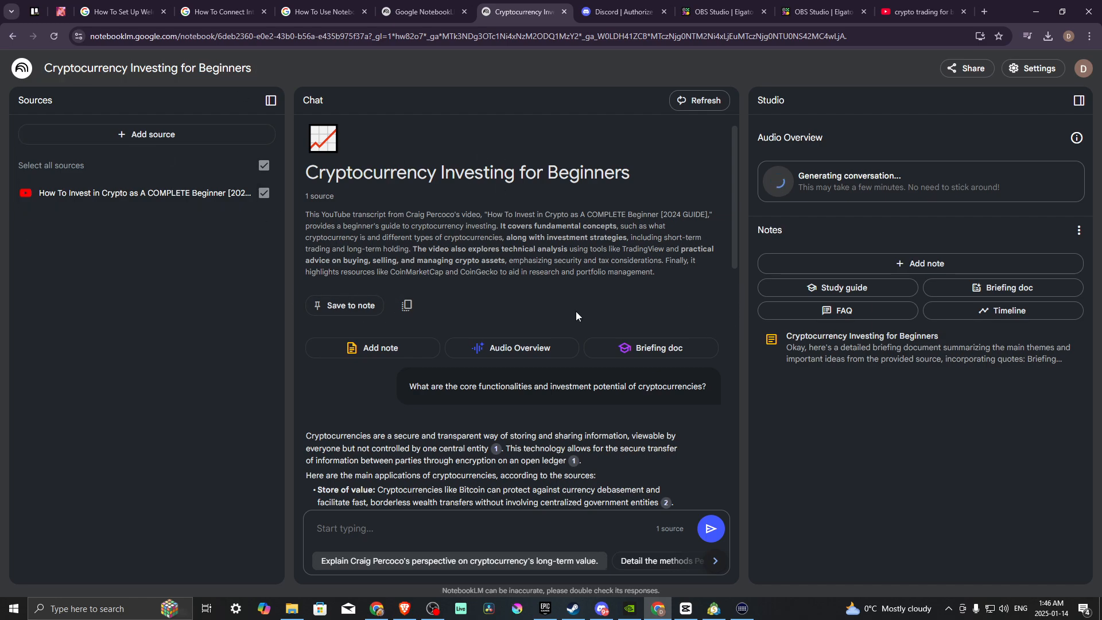
pyautogui.scroll(-5, 414, 341)
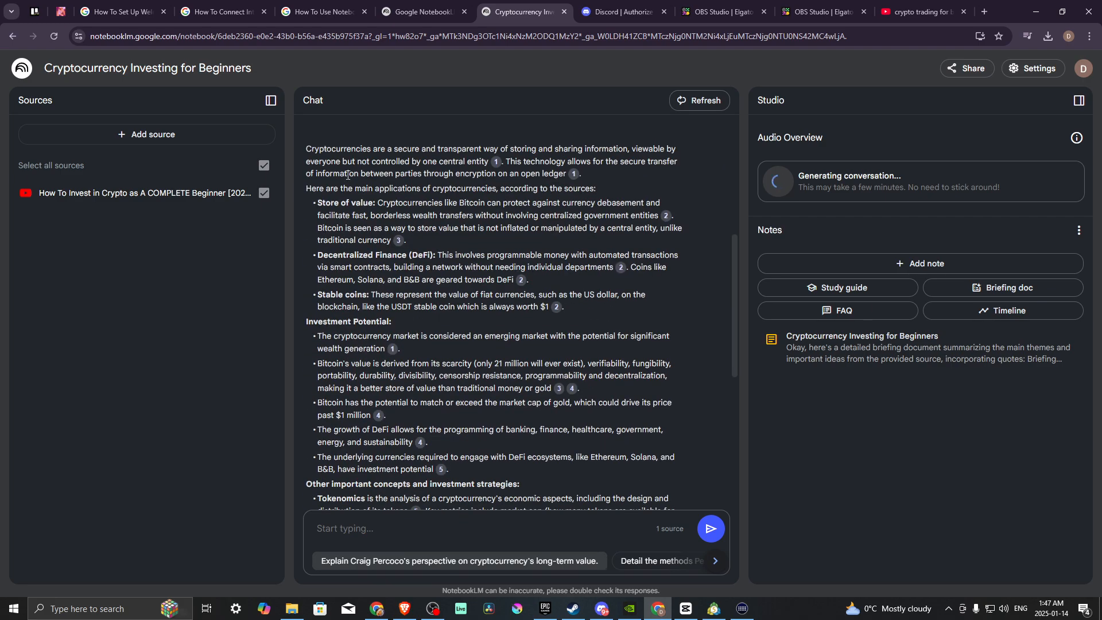
pyautogui.scroll(-6, 443, 442)
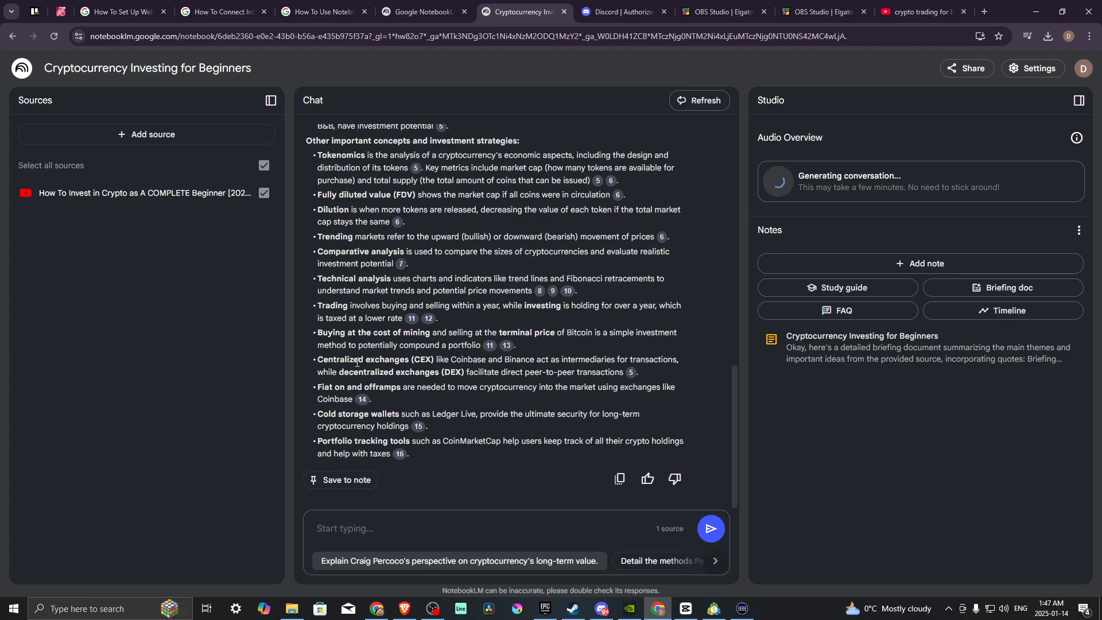
pyautogui.click(149, 138)
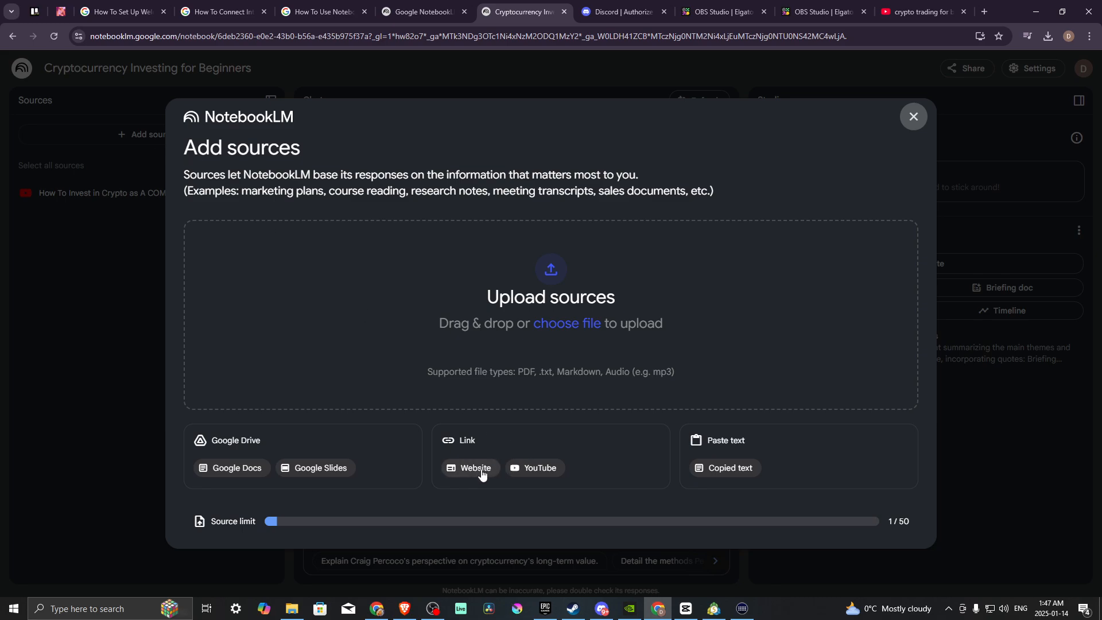
pyautogui.click(537, 468)
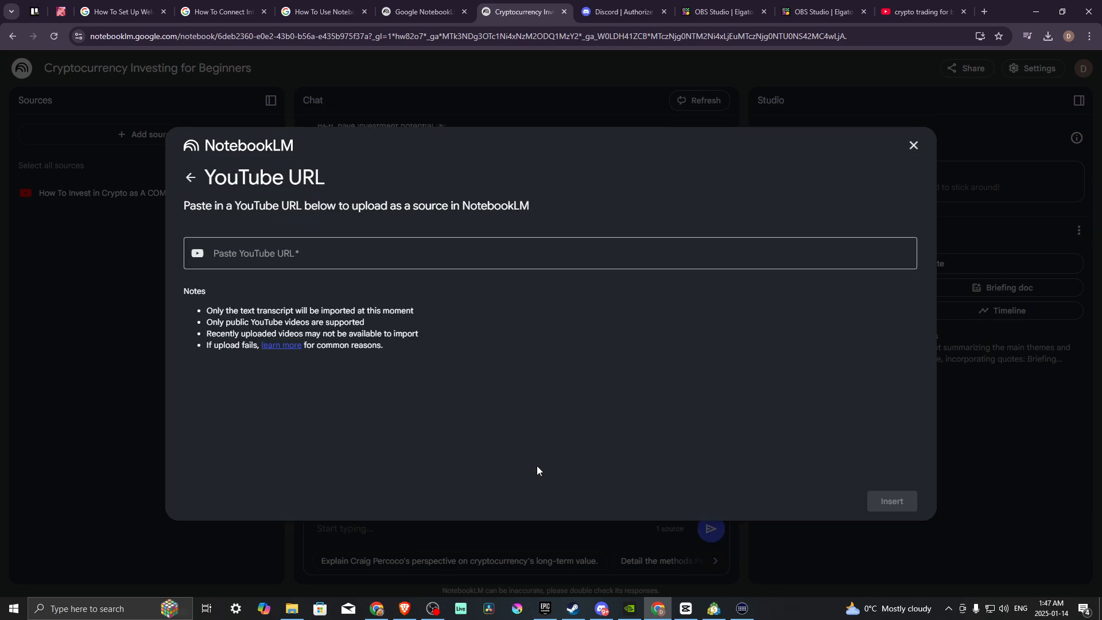
pyautogui.click(237, 254)
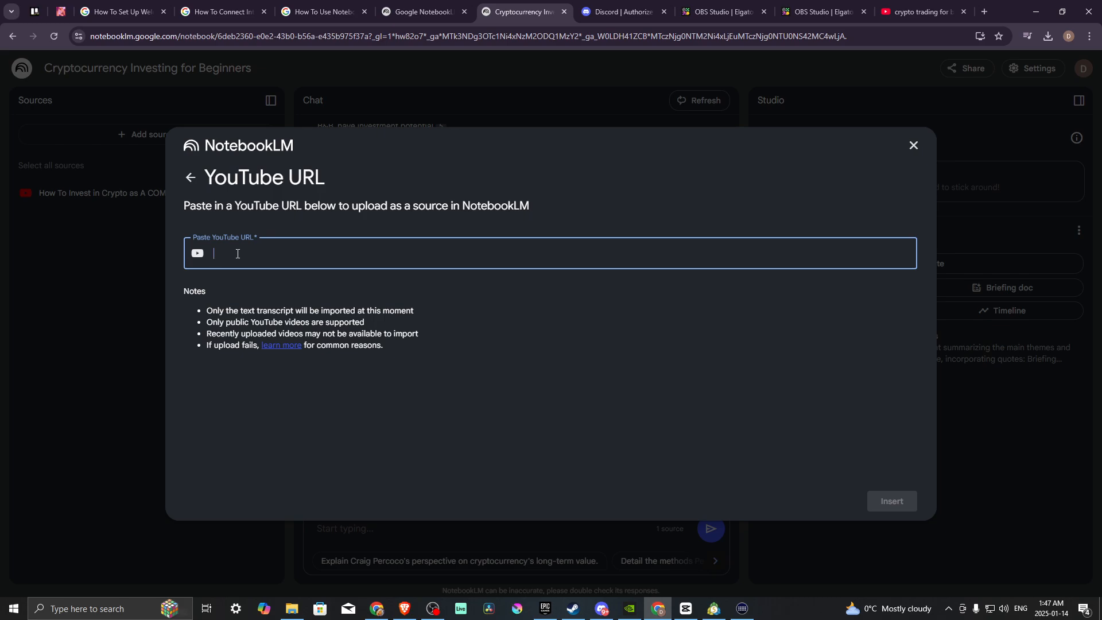
pyautogui.write('https://youtu.be/2ByOXdddmDM?si=OmH7D1j87GtAE8Ry')
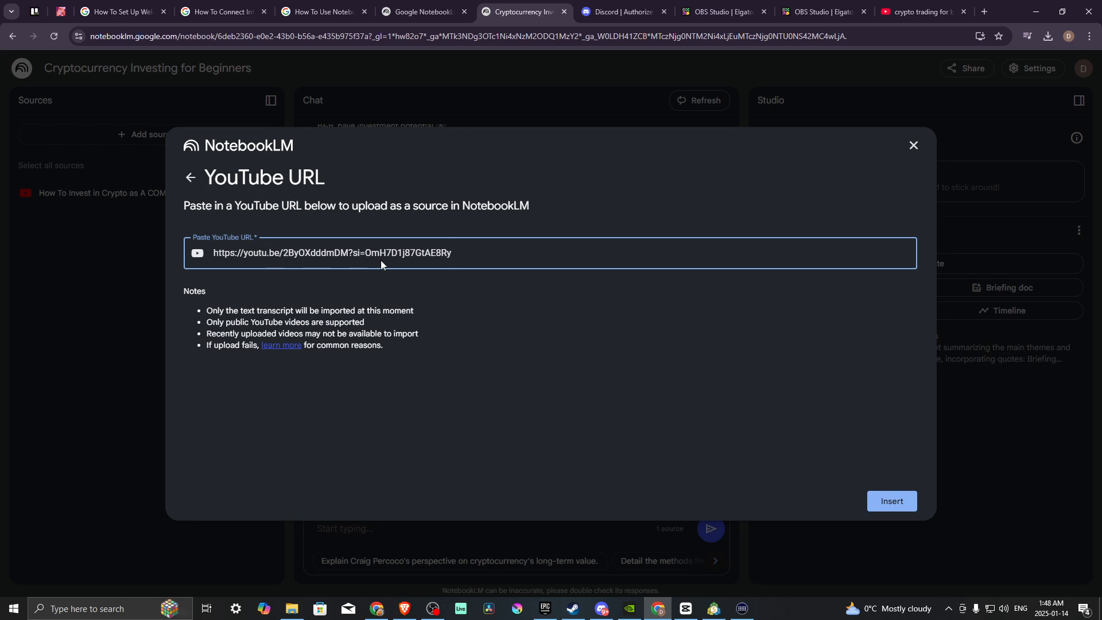
pyautogui.click(885, 503)
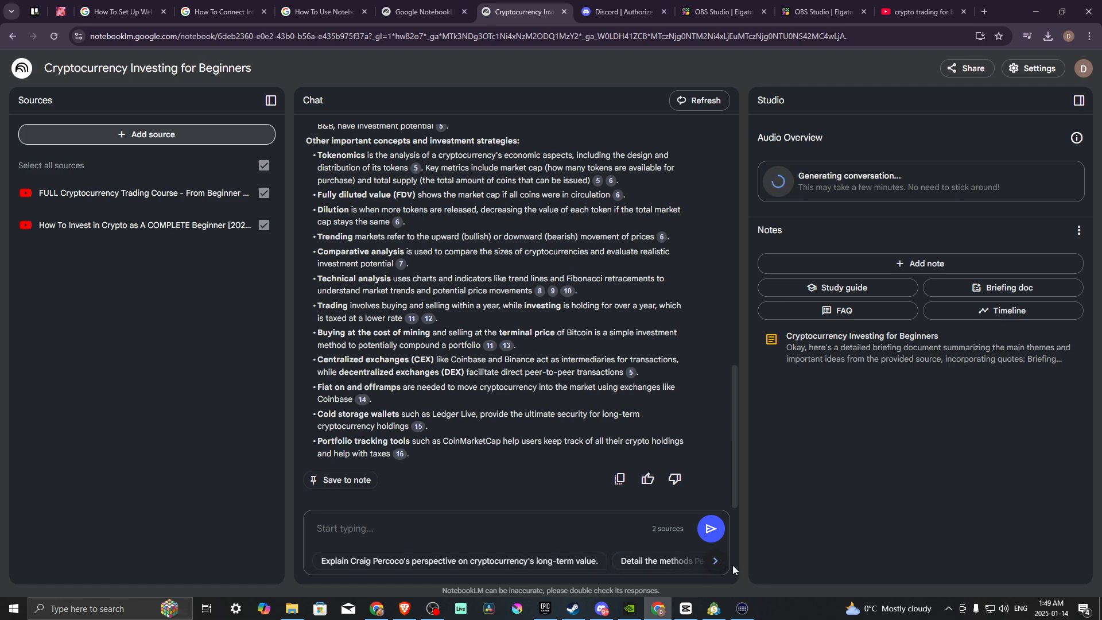
# - Ask the chat "what advice would you offer to someone new to crypto? Where do you start? What are some confirmed strategies for making a profit?"
pyautogui.click(716, 560)
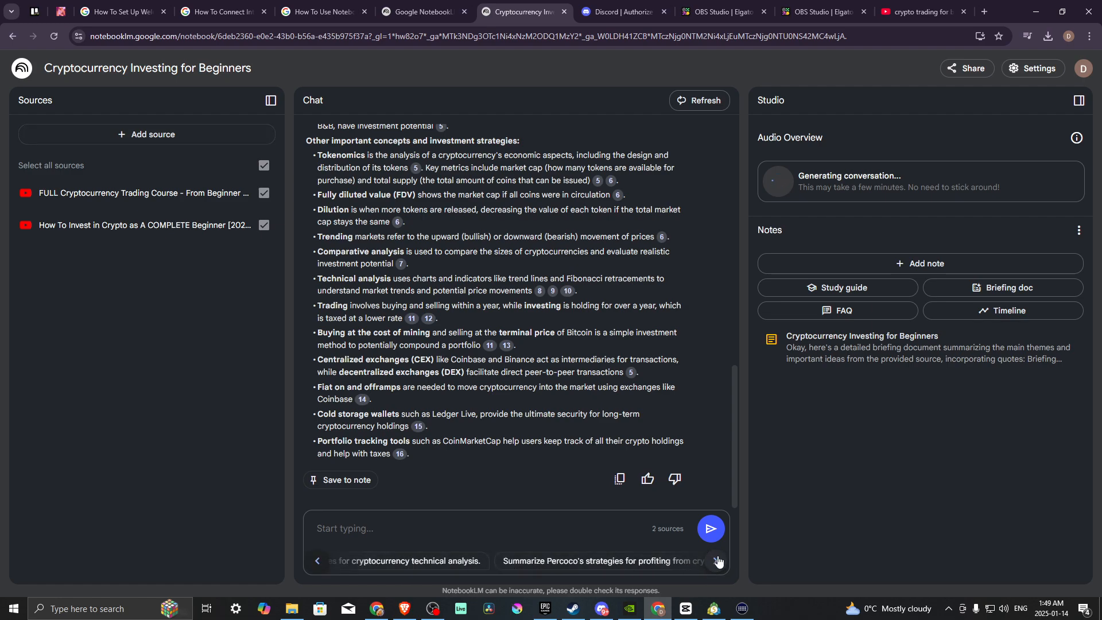
pyautogui.click(717, 560)
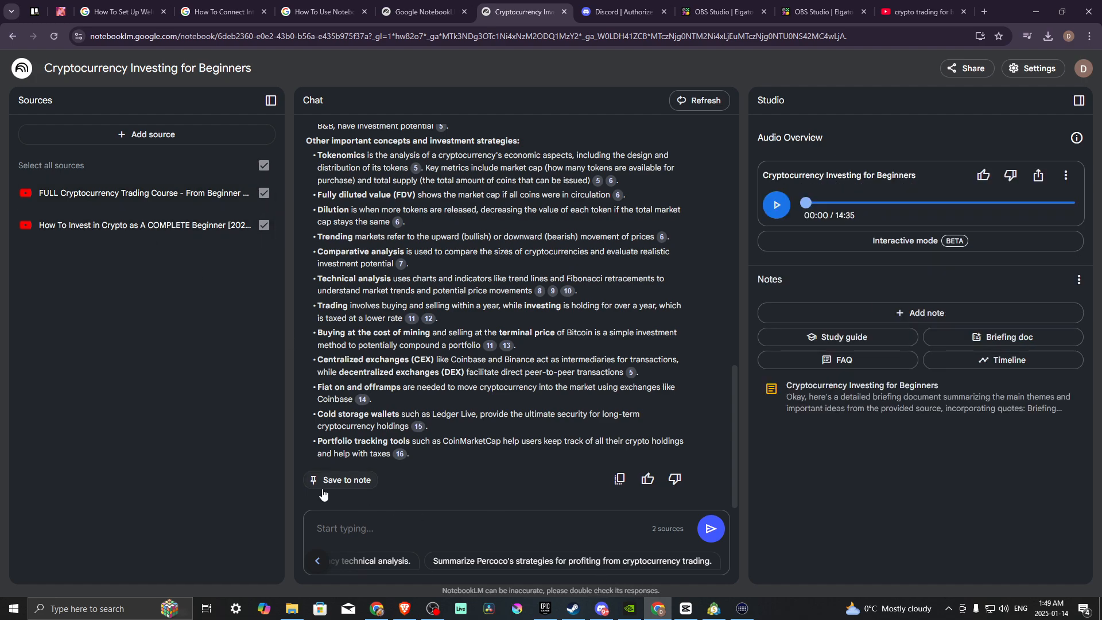
pyautogui.click(344, 529)
pyautogui.write('what advice would you offer to someone new to crypto? Where do you start? What are some confirmed strategies for making a profit?')
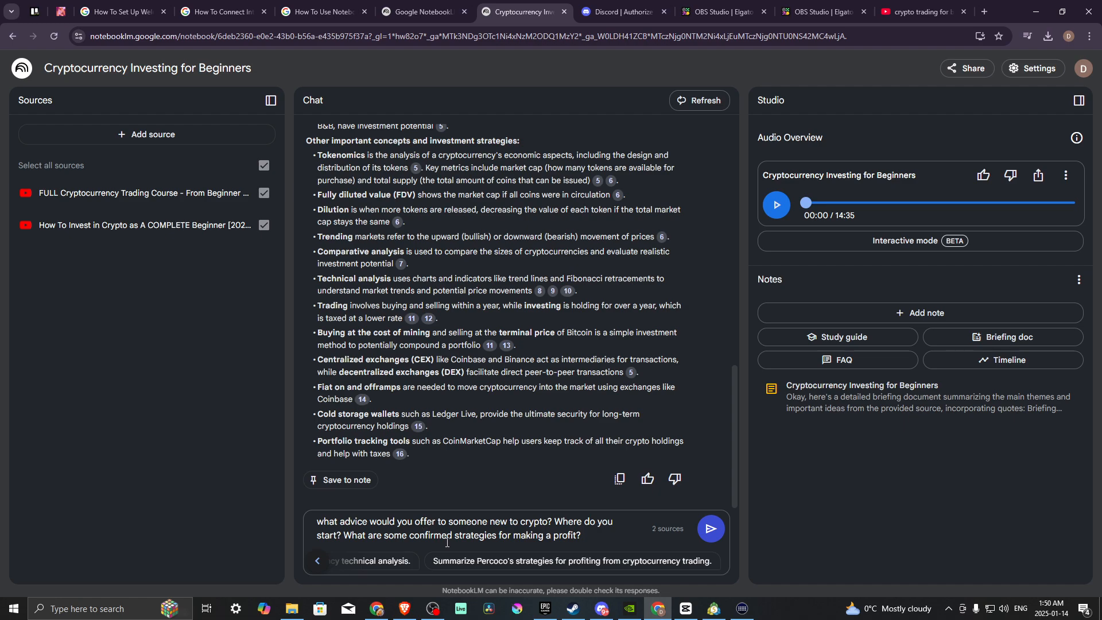
pyautogui.click(713, 533)
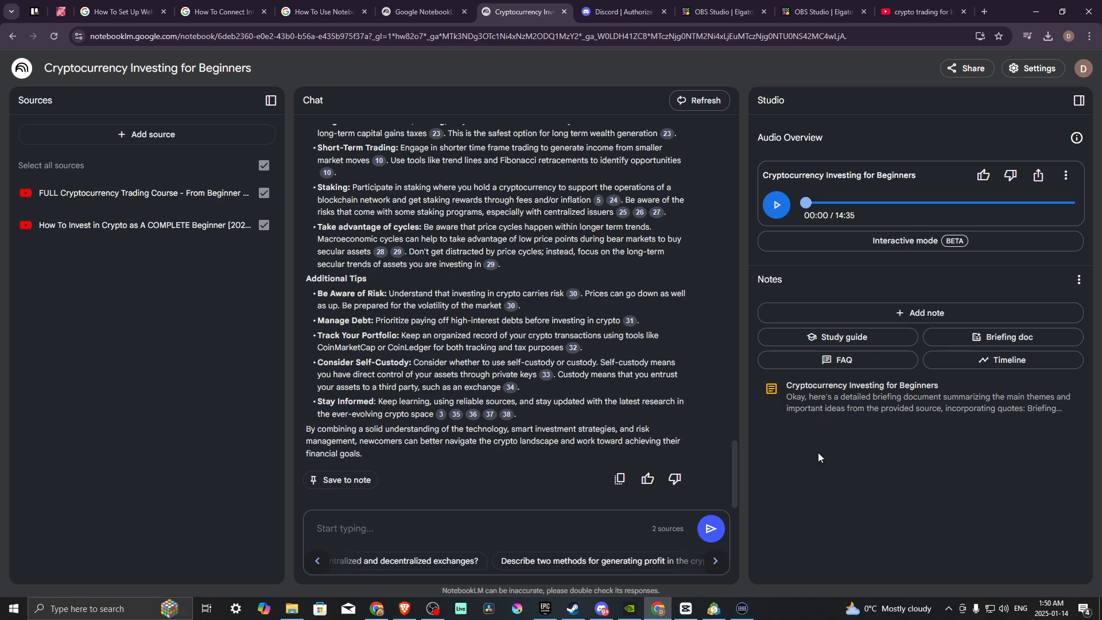
# - Open the briefing note "Cryptocurrency Investing for Beginners", read it from start to conclusion and close it
pyautogui.click(836, 395)
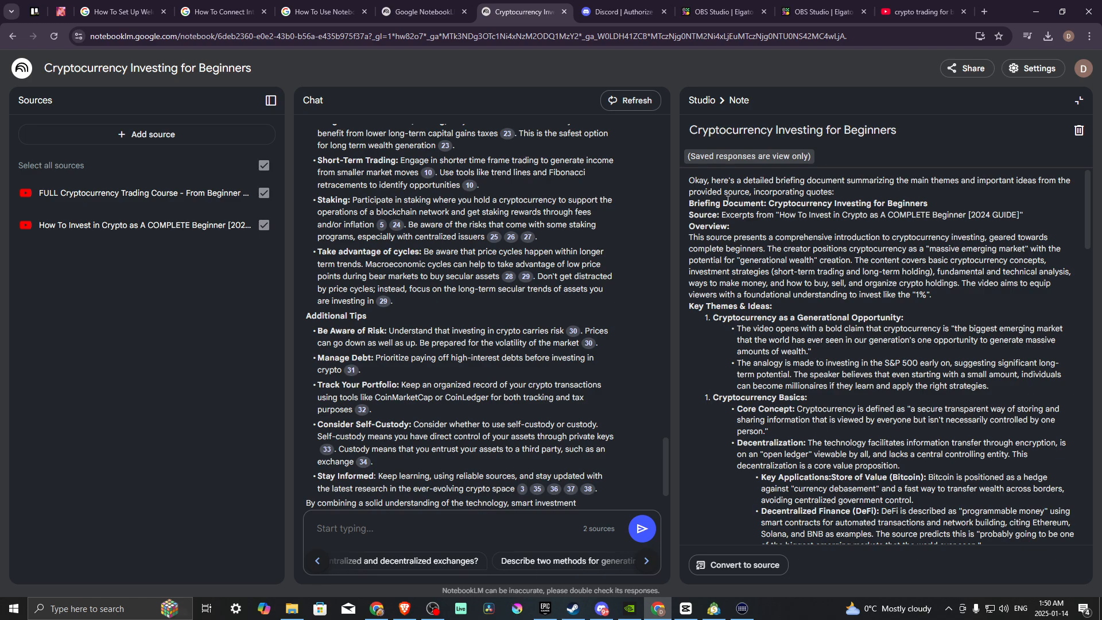
pyautogui.scroll(-6, 727, 199)
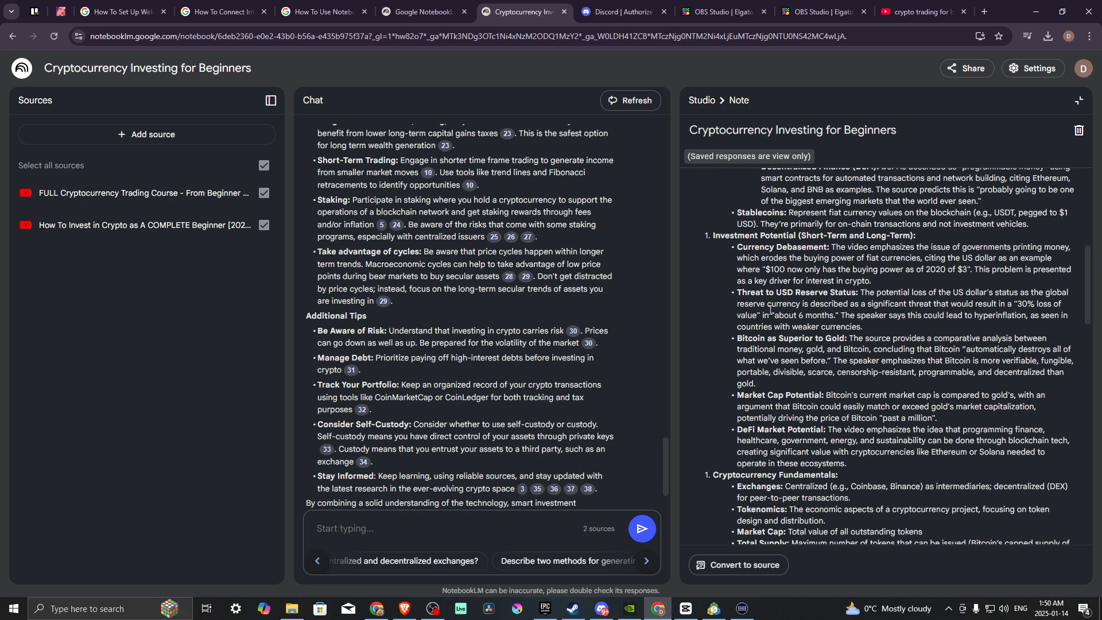
pyautogui.scroll(-15, 770, 310)
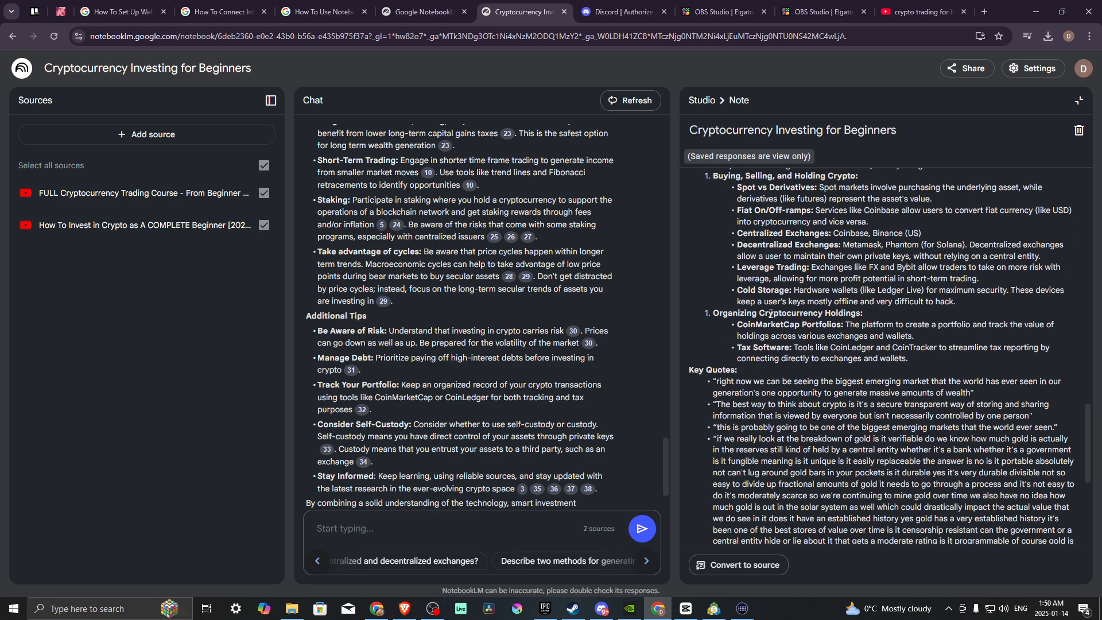
pyautogui.scroll(-5, 770, 313)
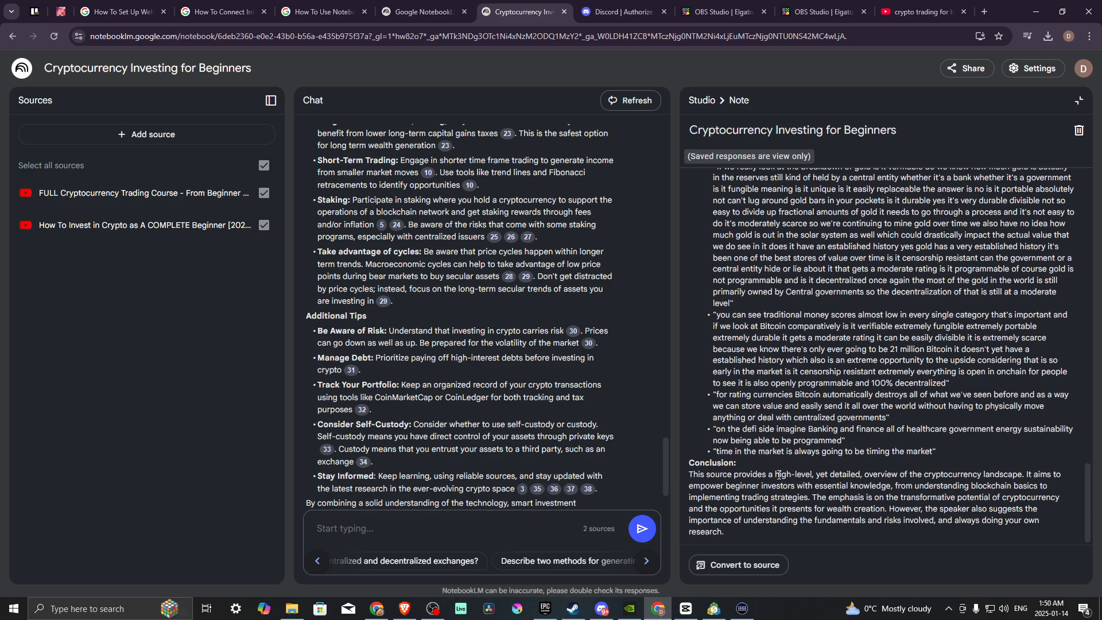
pyautogui.scroll(18, 781, 472)
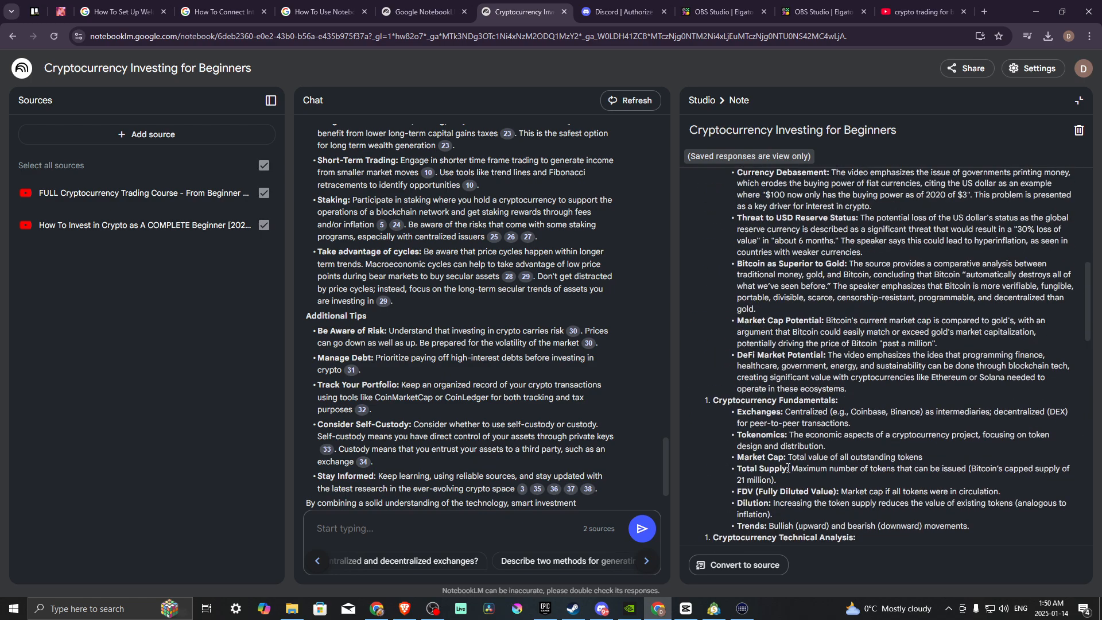
pyautogui.scroll(10, 788, 468)
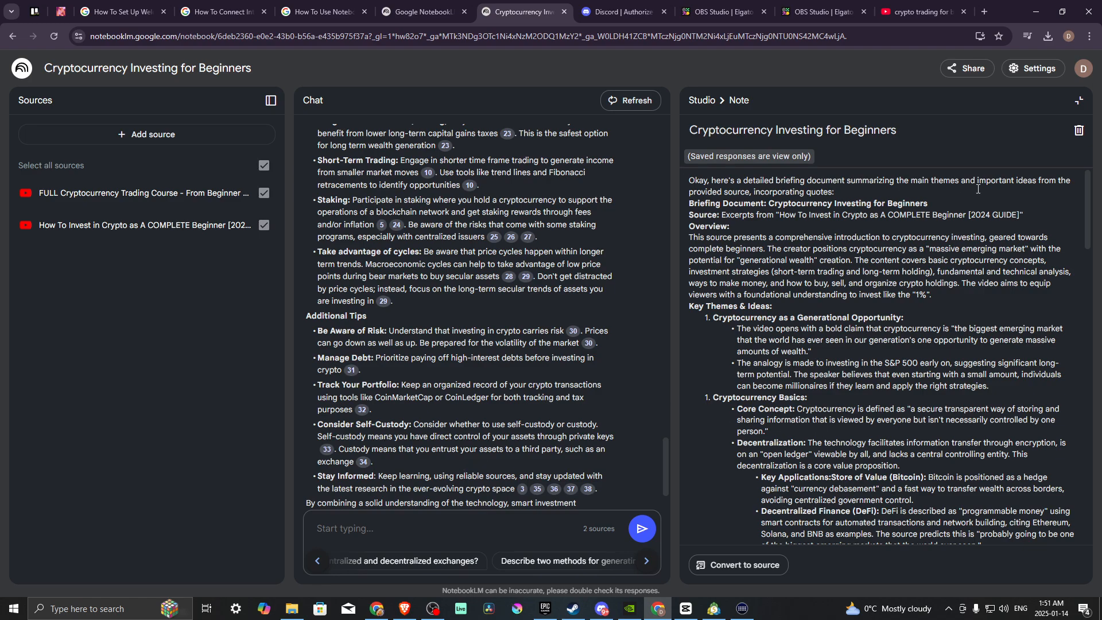
pyautogui.click(1078, 102)
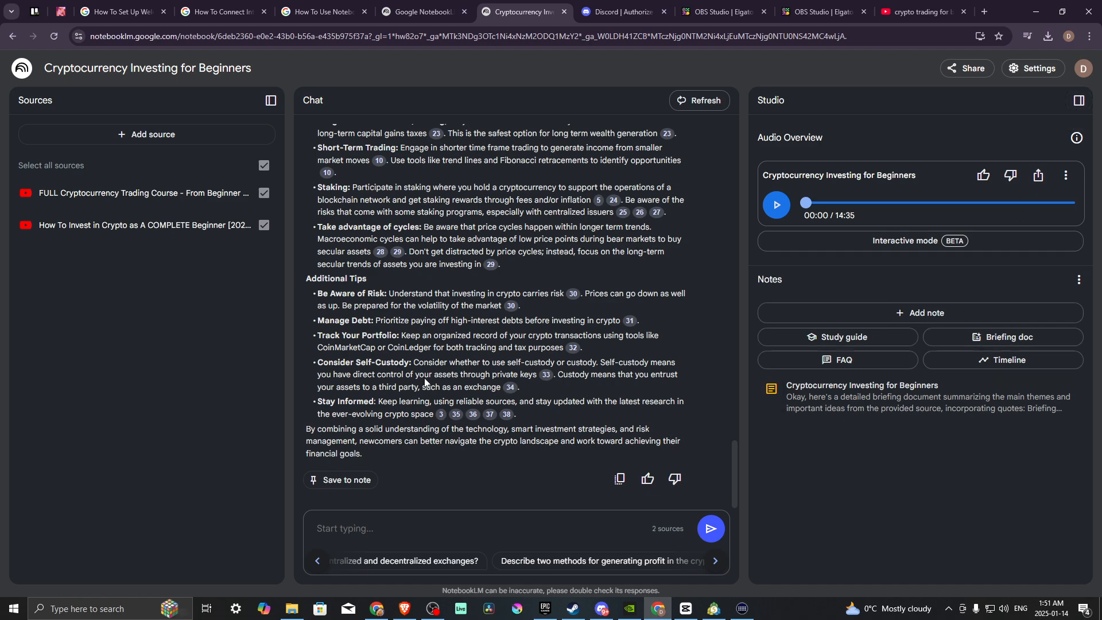
# - Play the start of the generated Audio Overview and pause it after a few seconds
pyautogui.click(776, 212)
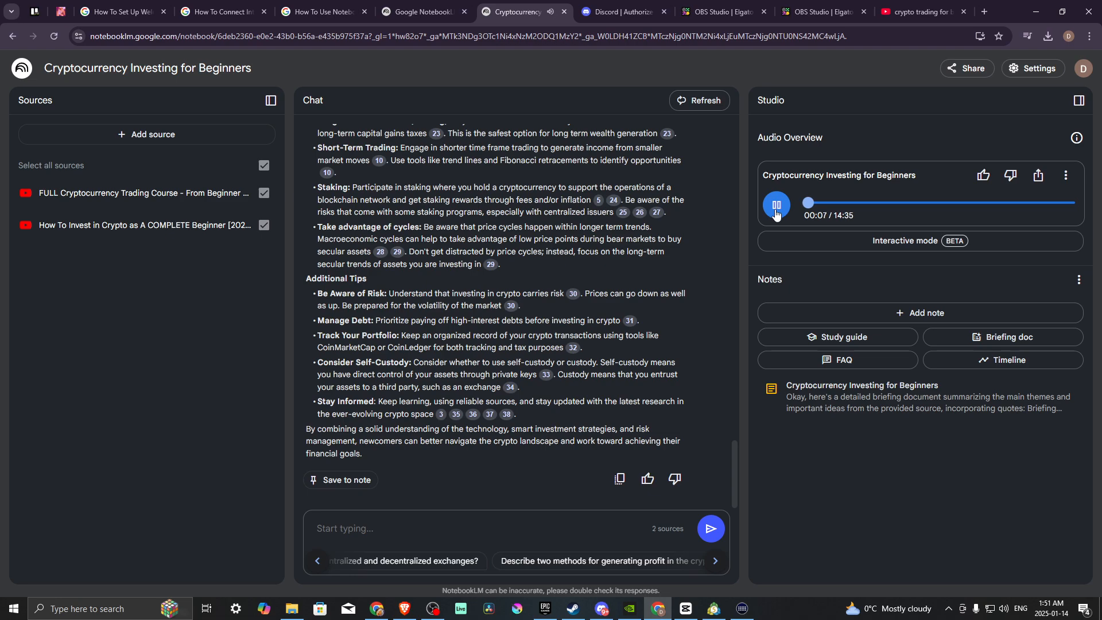
pyautogui.click(776, 205)
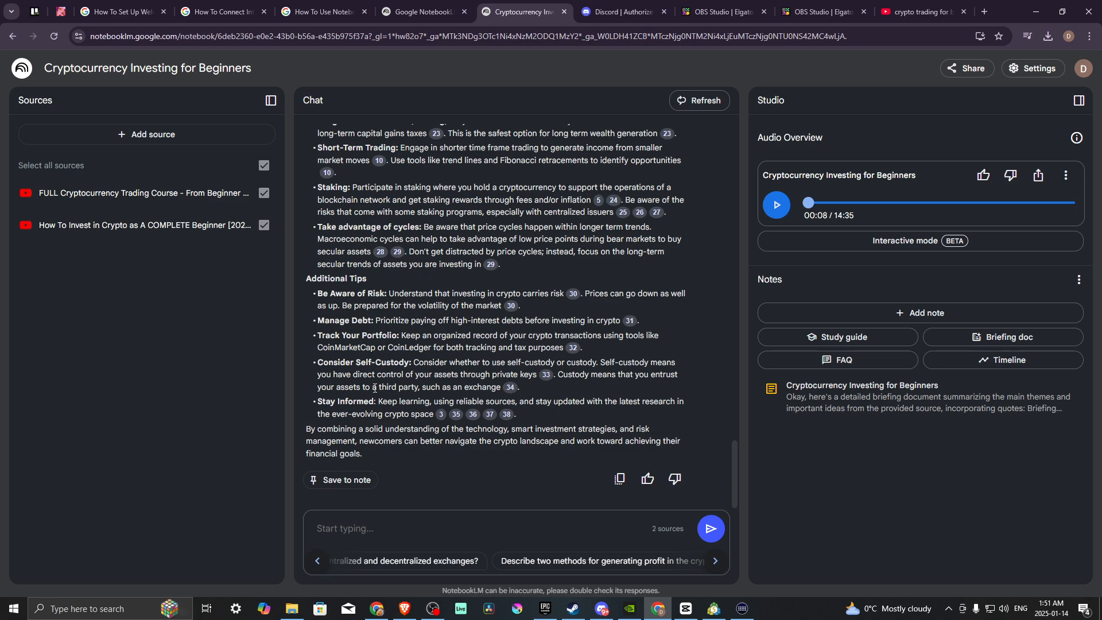
# - Review the chat answer on advice for crypto newcomers, from the question through the starting points, investment strategies and profit strategies
pyautogui.scroll(10, 374, 388)
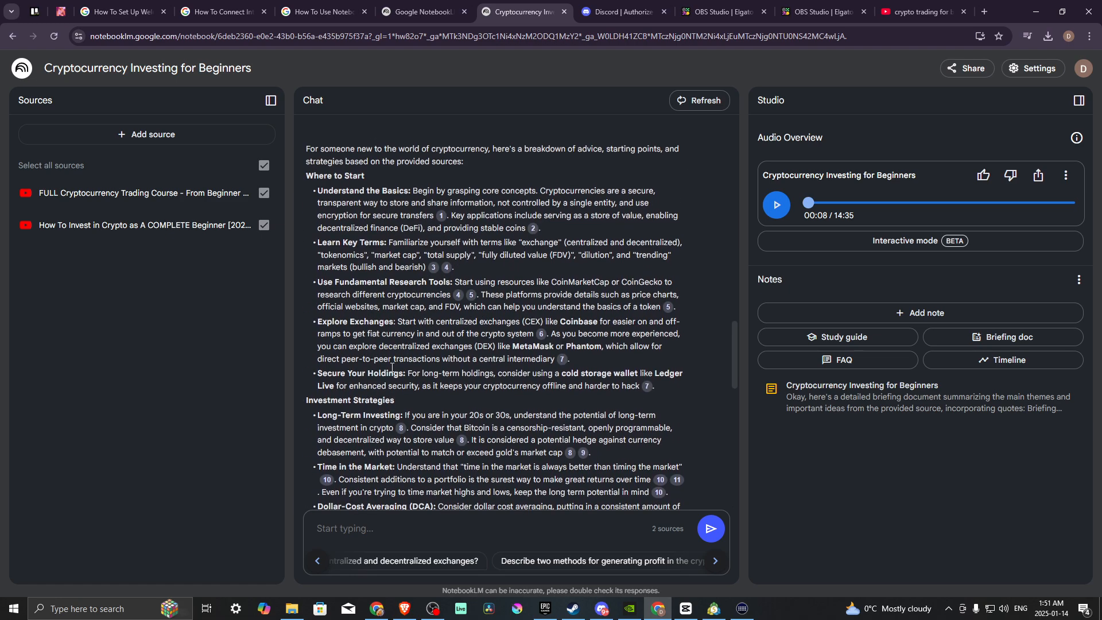
pyautogui.scroll(3, 392, 367)
pyautogui.scroll(-1, 390, 327)
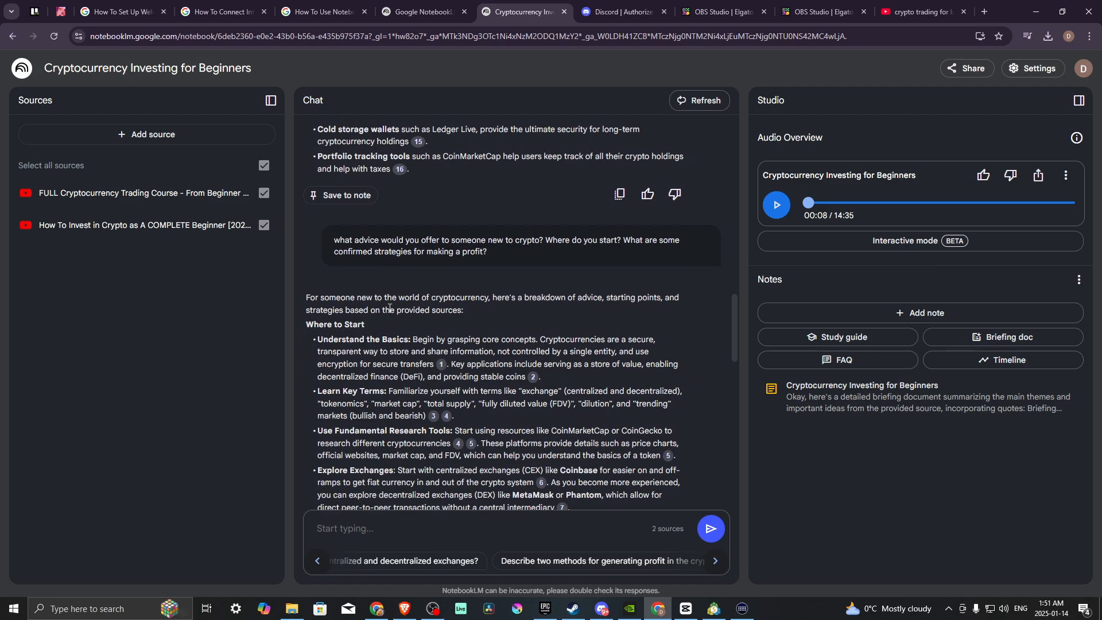
pyautogui.scroll(-1, 390, 309)
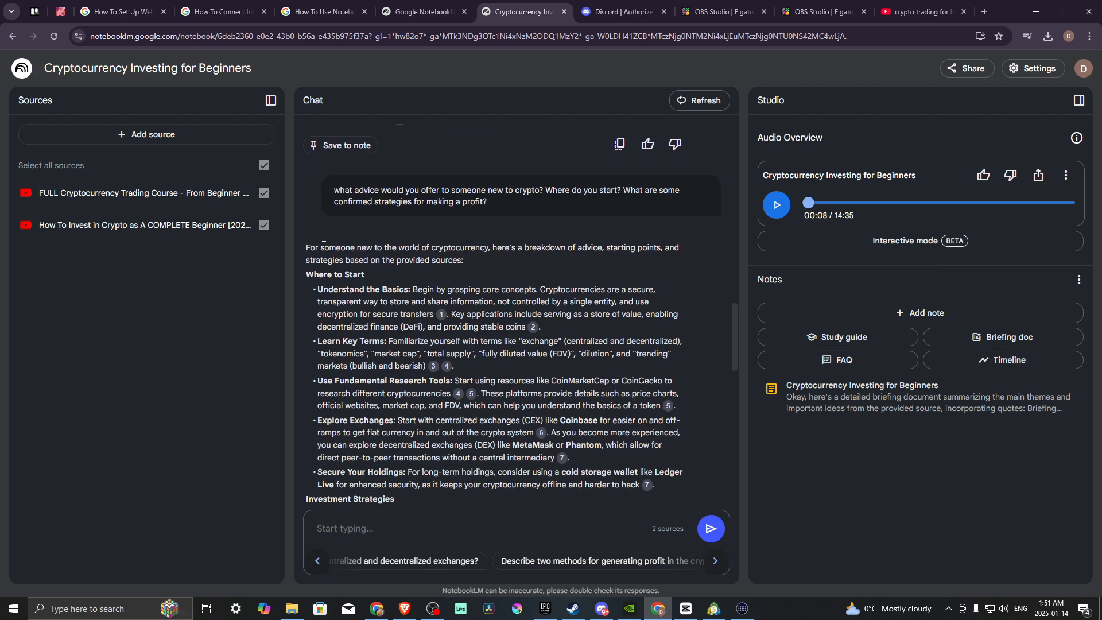
pyautogui.scroll(-1, 323, 245)
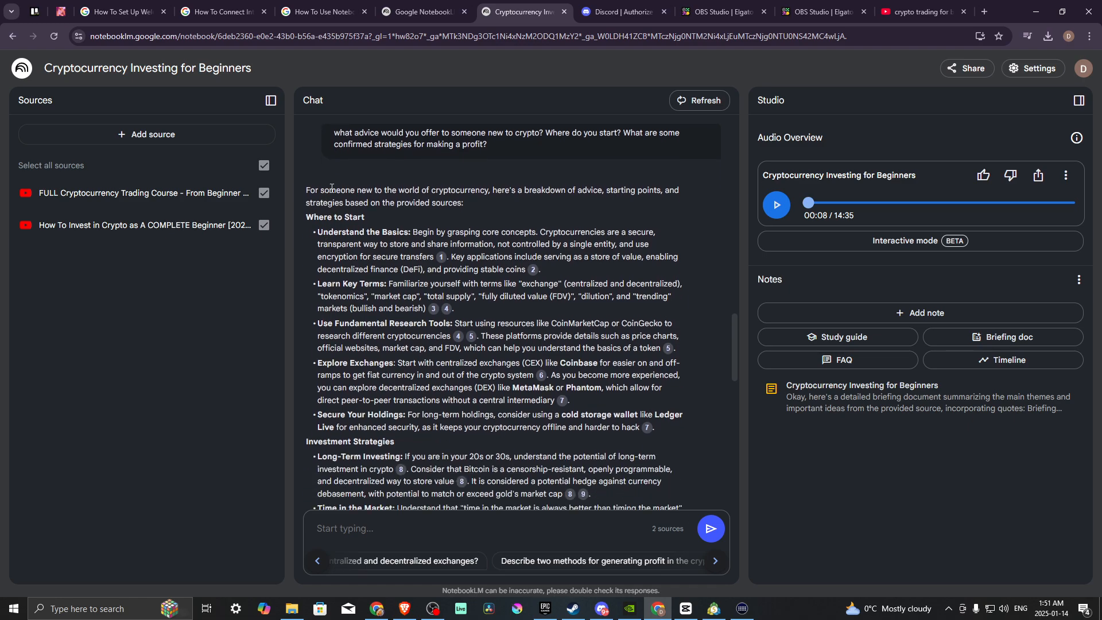
pyautogui.scroll(-1, 331, 189)
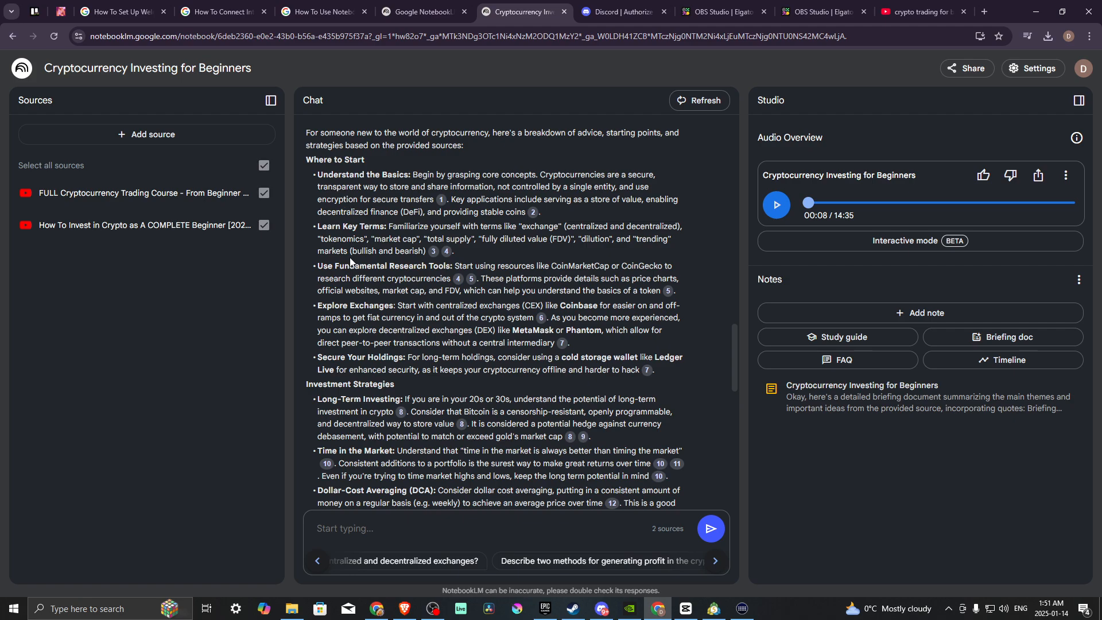
pyautogui.scroll(-1, 350, 261)
pyautogui.scroll(-1, 330, 224)
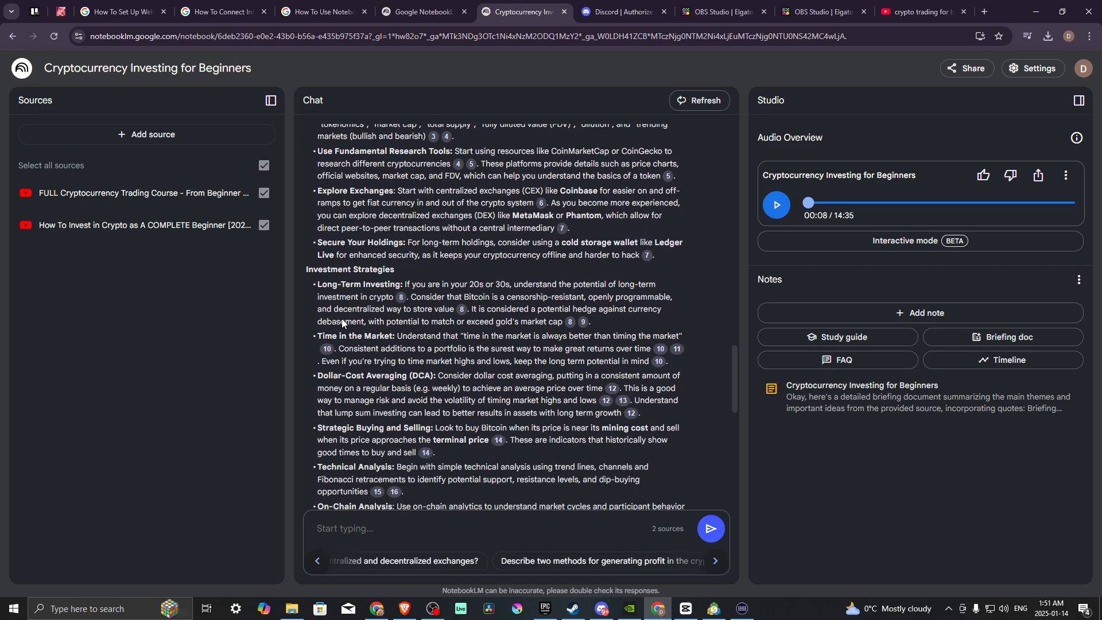
pyautogui.scroll(-2, 323, 274)
pyautogui.scroll(-5, 346, 337)
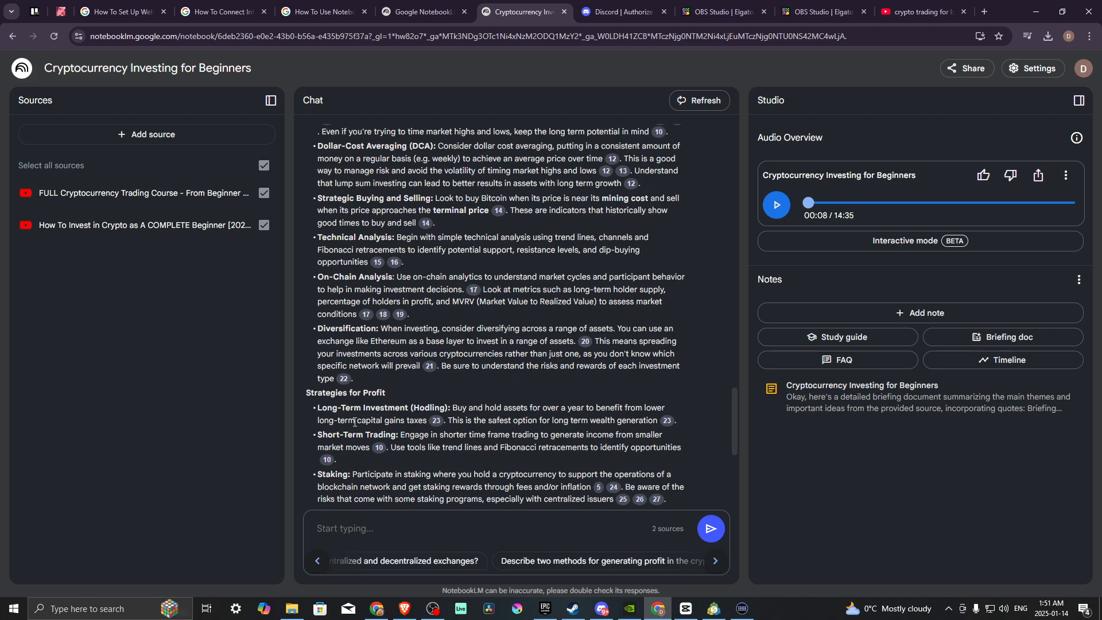